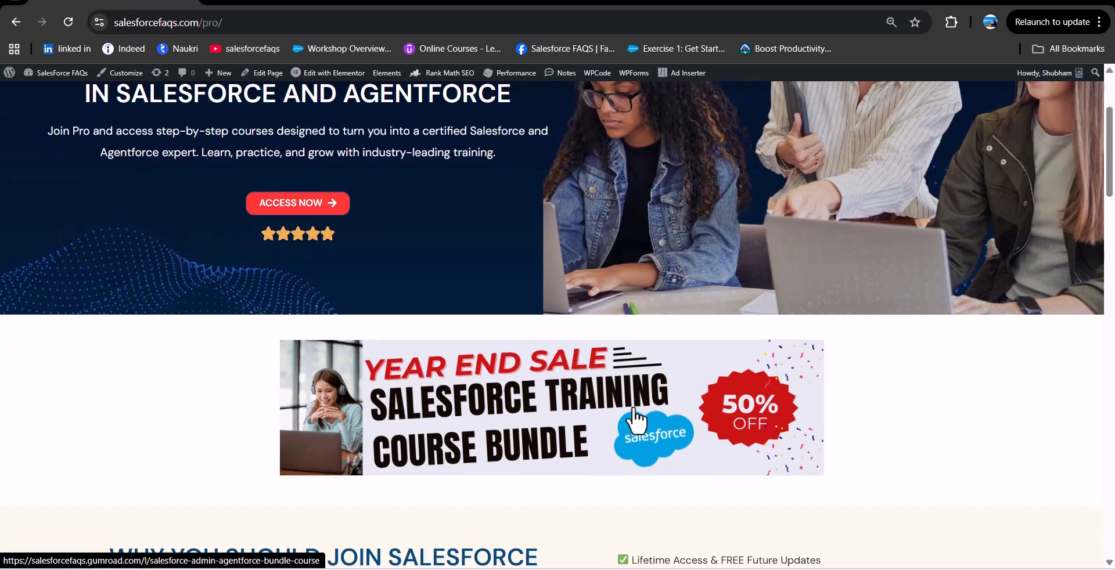
{"action": "scroll", "coordinate": [579, 390], "scroll_direction": "down", "scroll_amount": 7}
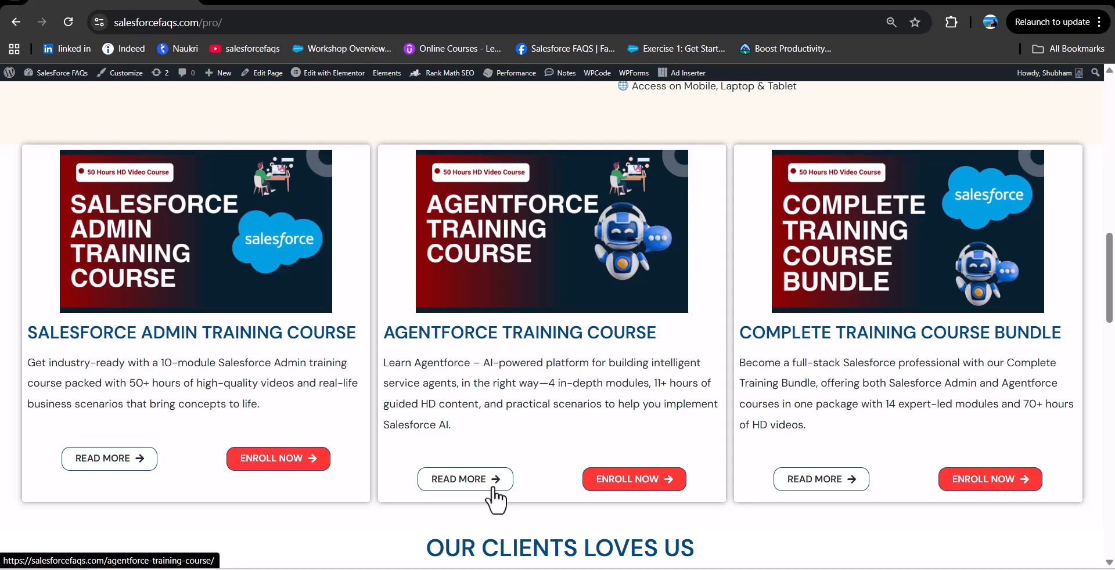
Switch to Salesforce Setup, search for "Permission" and open the Permission Sets page.
{"action": "key", "text": "alt+Tab"}
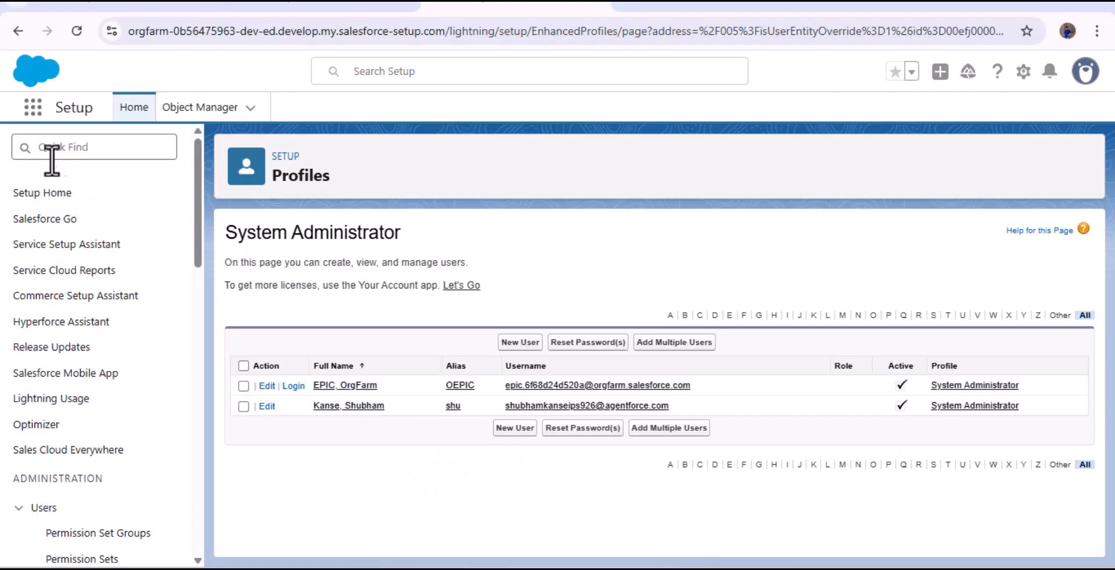
{"action": "left_click", "coordinate": [53, 148]}
{"action": "type", "text": "Permission"}
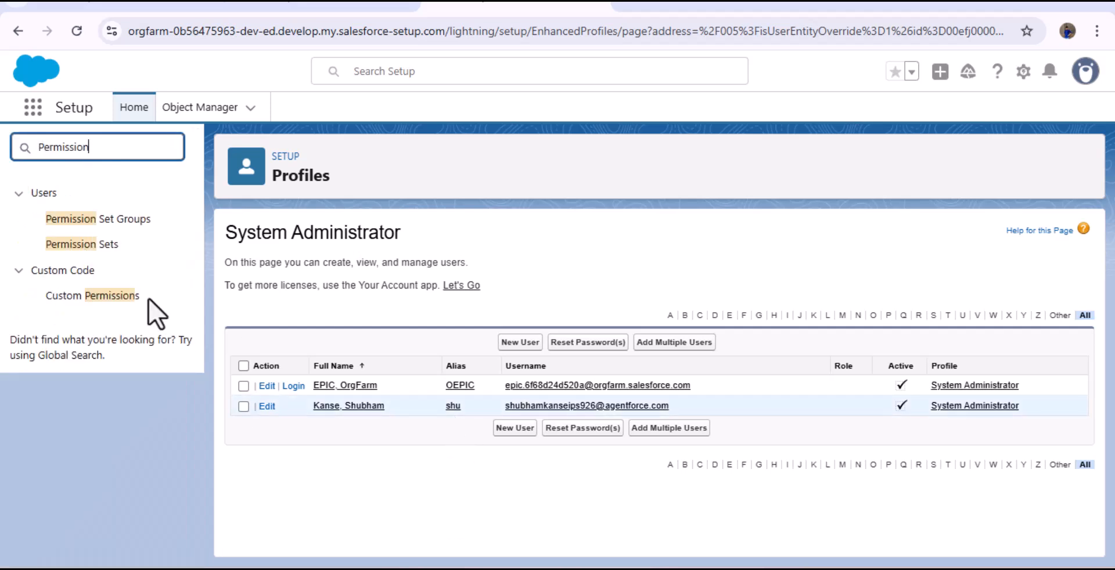
{"action": "left_click", "coordinate": [36, 243]}
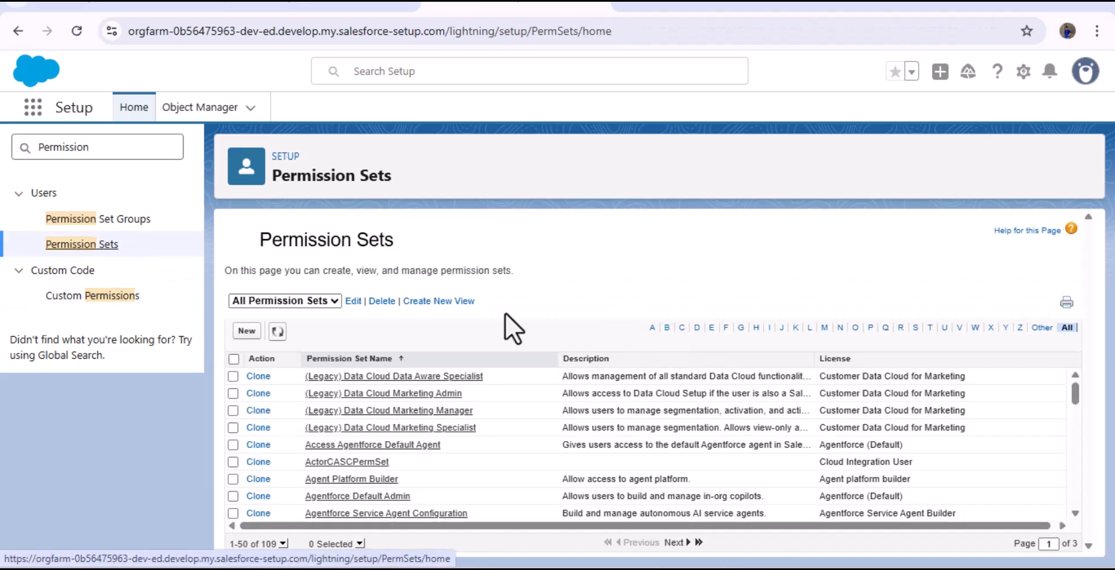
Create and save a permission set labelled "Order Agent Access" with the API name Order_Agent_Access.
{"action": "left_click", "coordinate": [247, 332]}
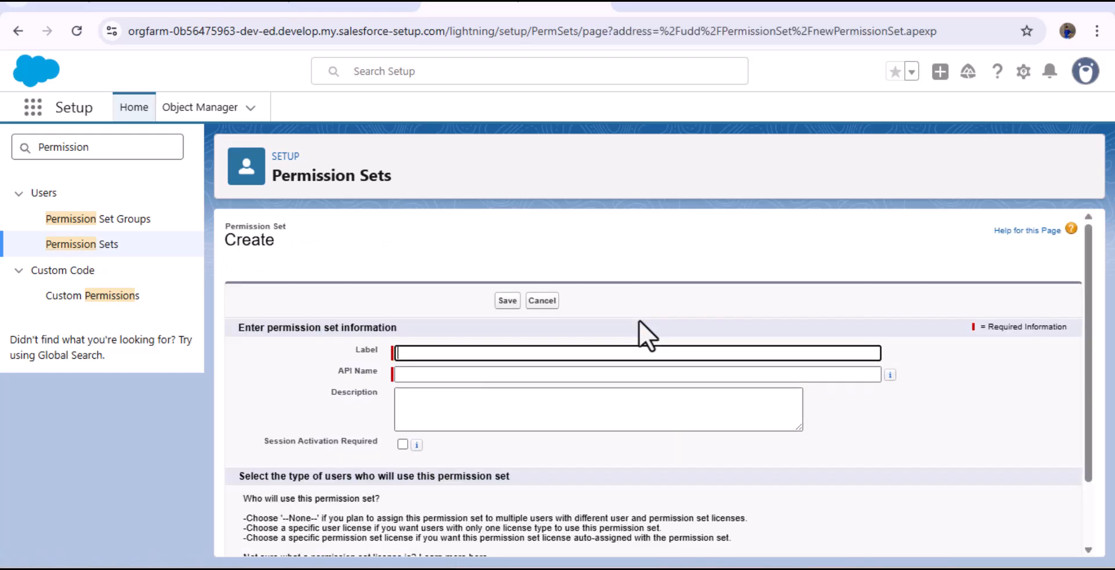
{"action": "type", "text": "Order Agent Access"}
{"action": "left_click", "coordinate": [438, 374]}
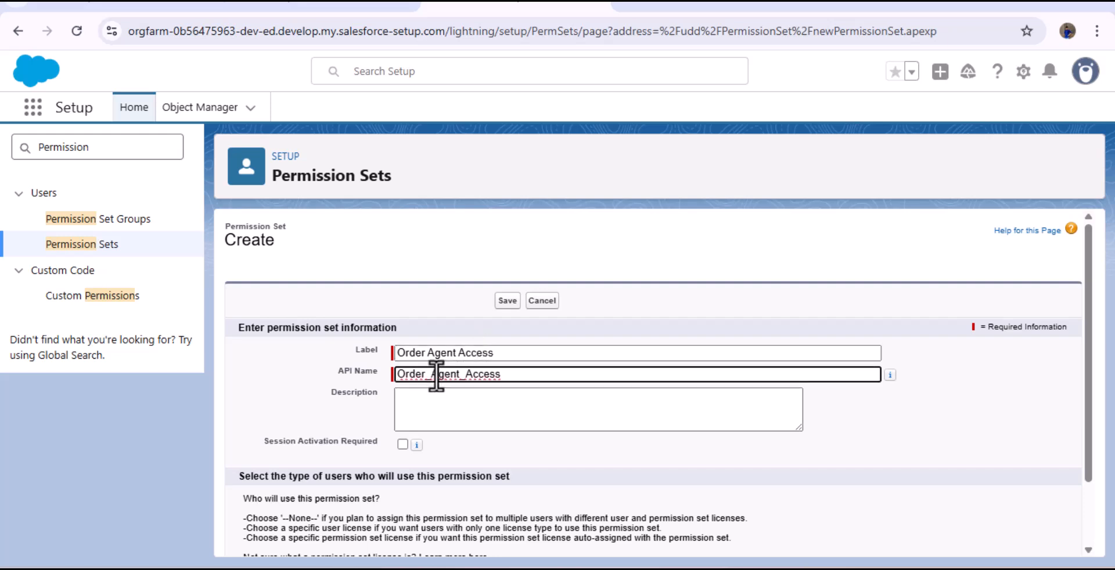
{"action": "left_click", "coordinate": [507, 301]}
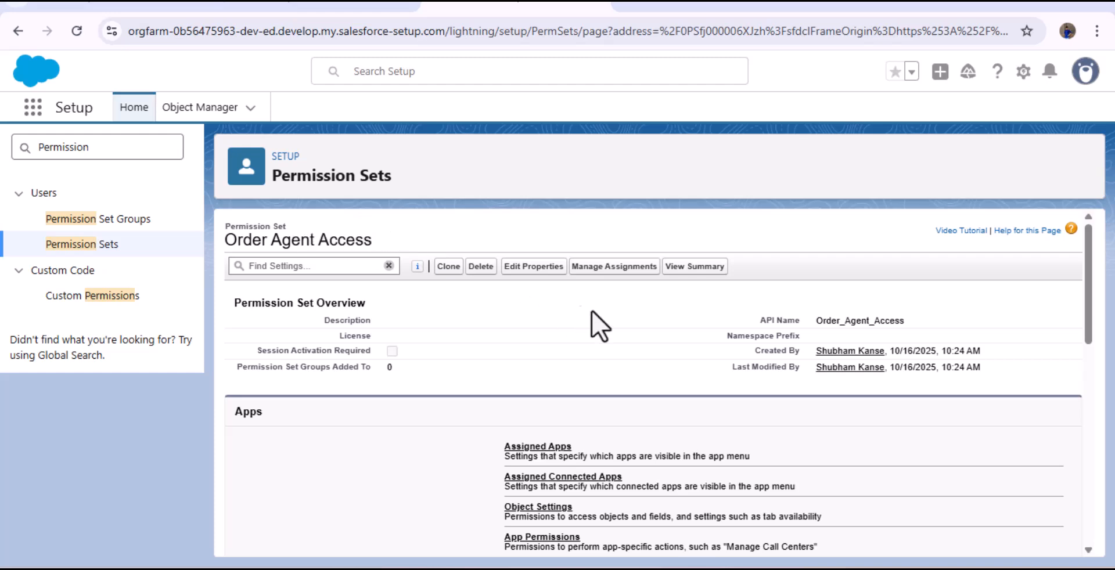
Enable Order Agent in the Agent Access settings of the Order Agent Access permission set and save.
{"action": "scroll", "coordinate": [610, 383], "scroll_direction": "down", "scroll_amount": 8}
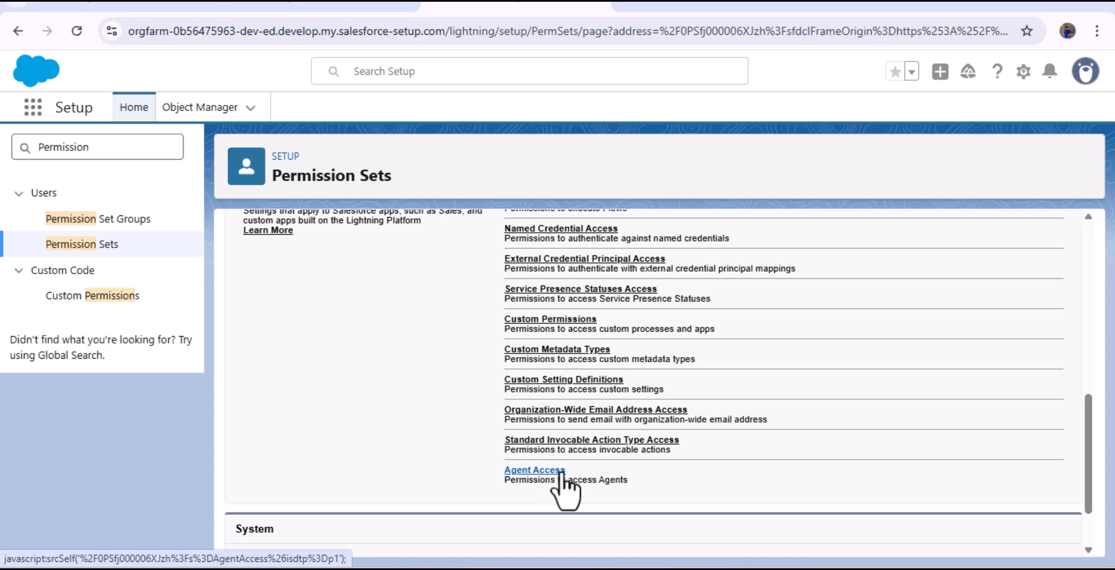
{"action": "left_click", "coordinate": [528, 471]}
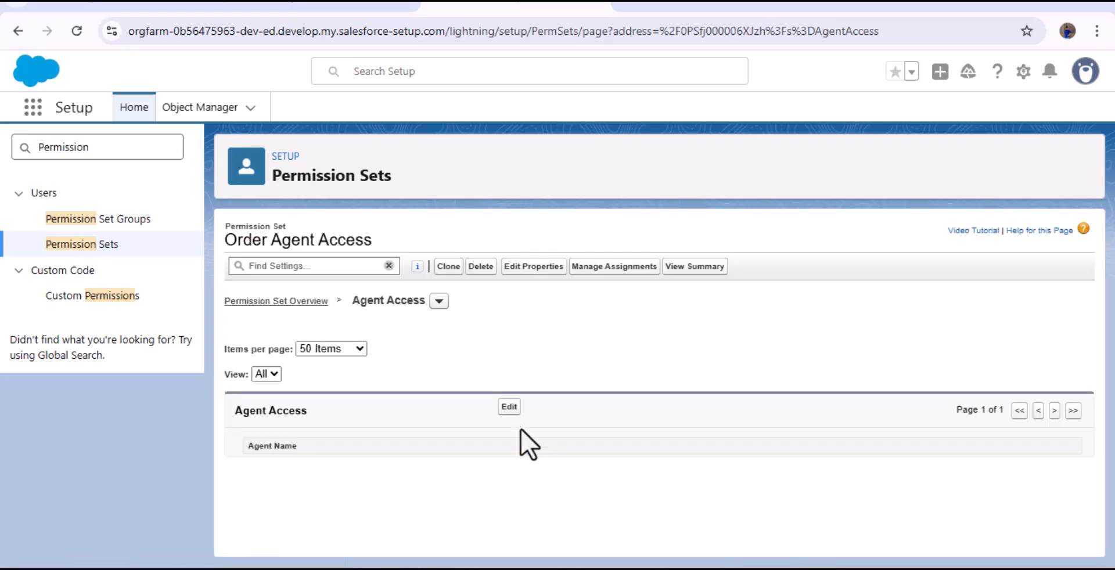
{"action": "left_click", "coordinate": [509, 407]}
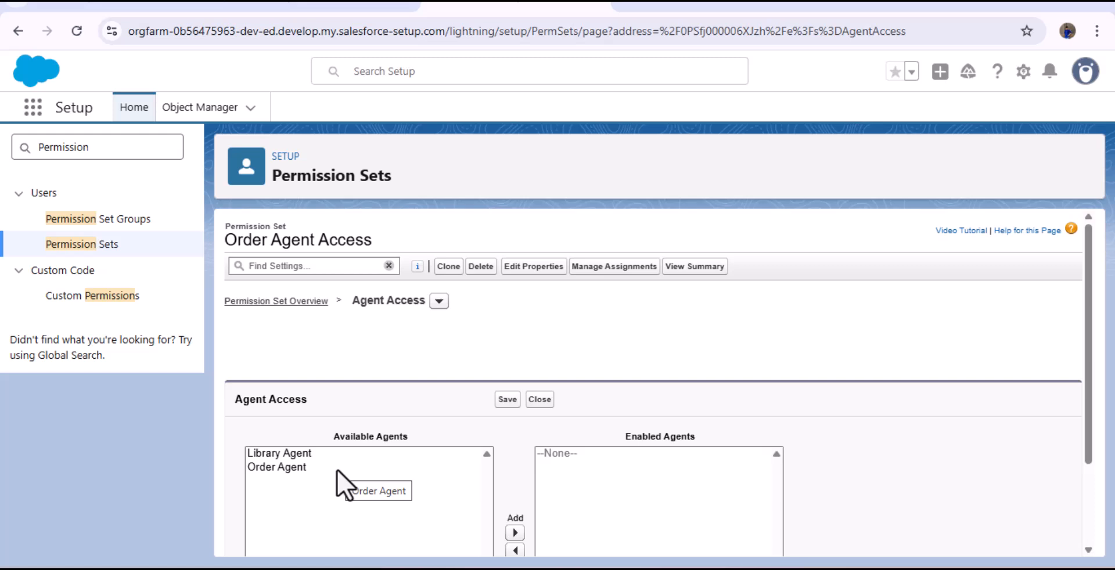
{"action": "left_click", "coordinate": [286, 471]}
{"action": "scroll", "coordinate": [286, 474], "scroll_direction": "down", "scroll_amount": 2}
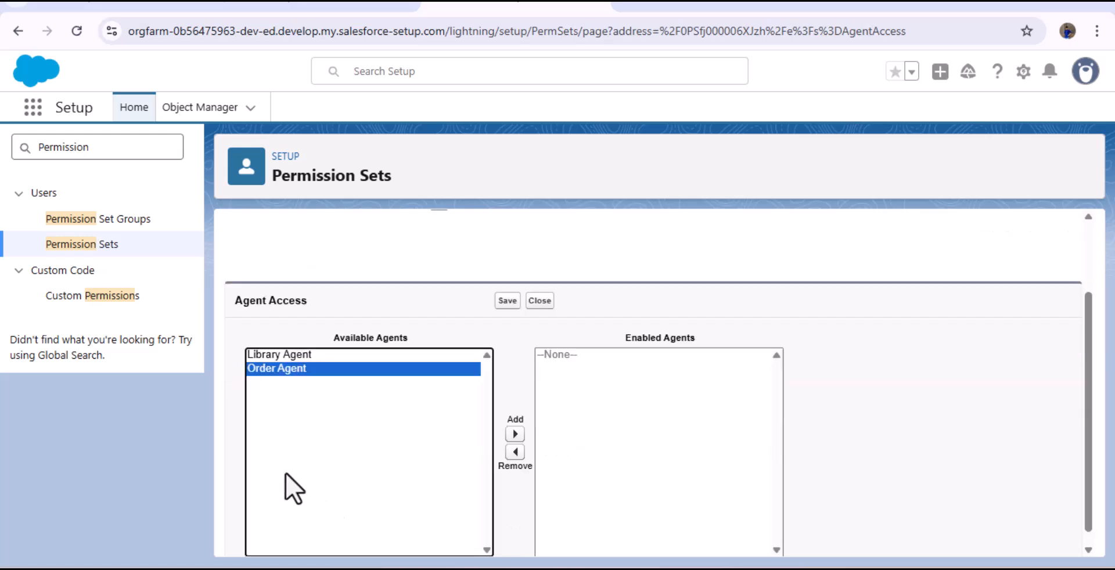
{"action": "left_click", "coordinate": [515, 434]}
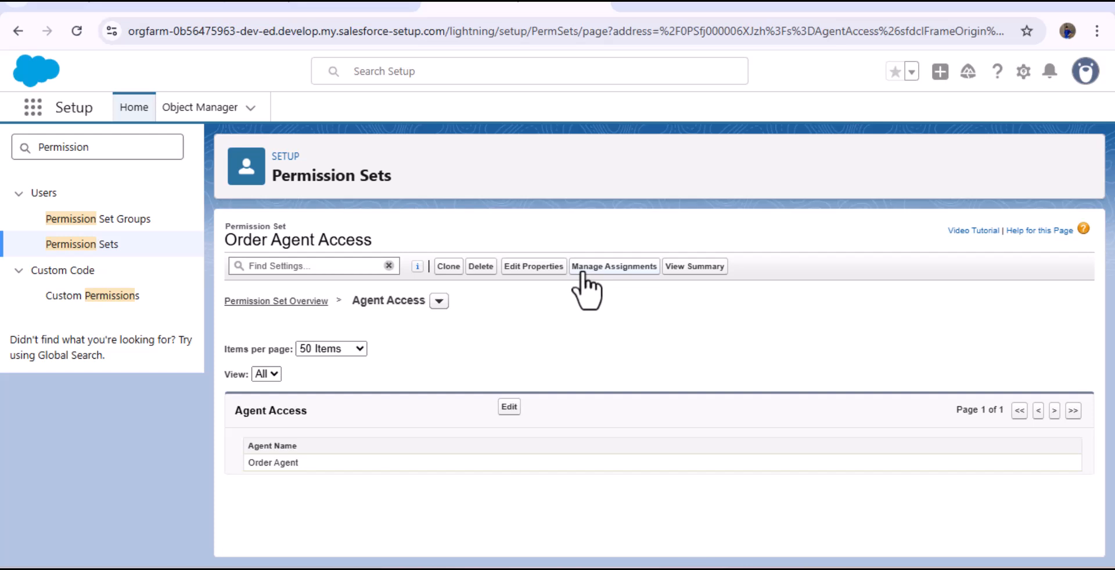
Start a new assignment for the Order Agent Access permission set and filter the selectable users by Active Users.
{"action": "left_click", "coordinate": [619, 267]}
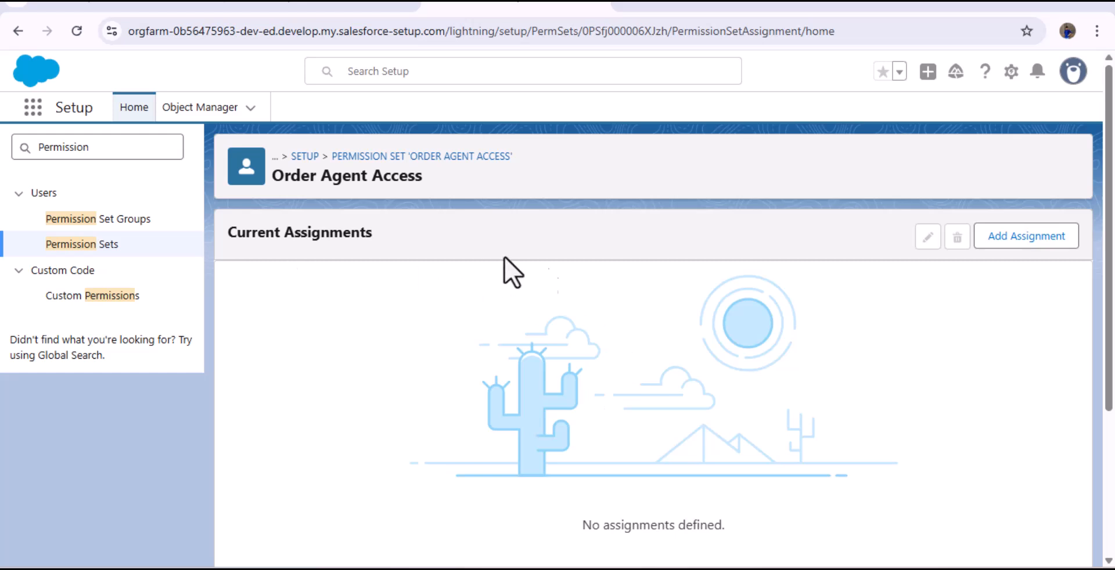
{"action": "left_click", "coordinate": [1006, 240]}
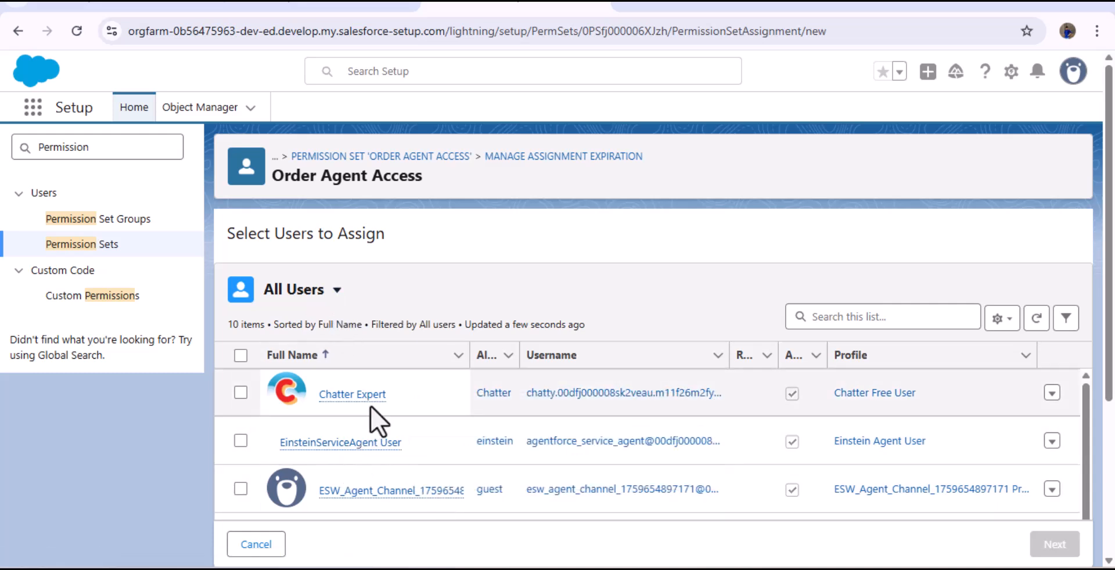
{"action": "left_click", "coordinate": [338, 292]}
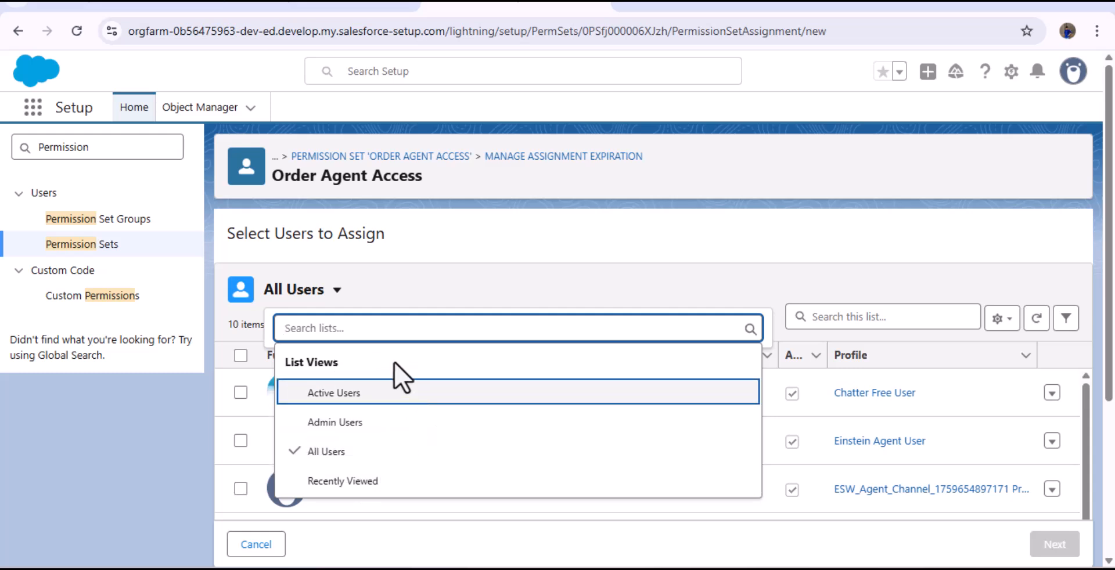
{"action": "left_click", "coordinate": [318, 397]}
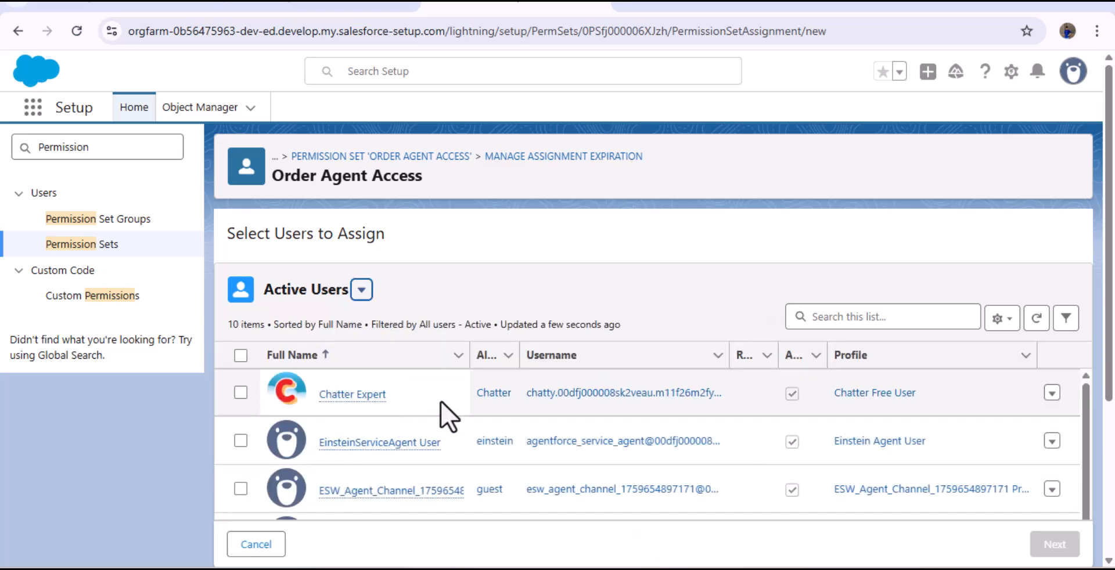
Assign the permission set to the OrgFarm EPIC user, finish the assignment and reload the assignments page.
{"action": "scroll", "coordinate": [444, 409], "scroll_direction": "down", "scroll_amount": 5}
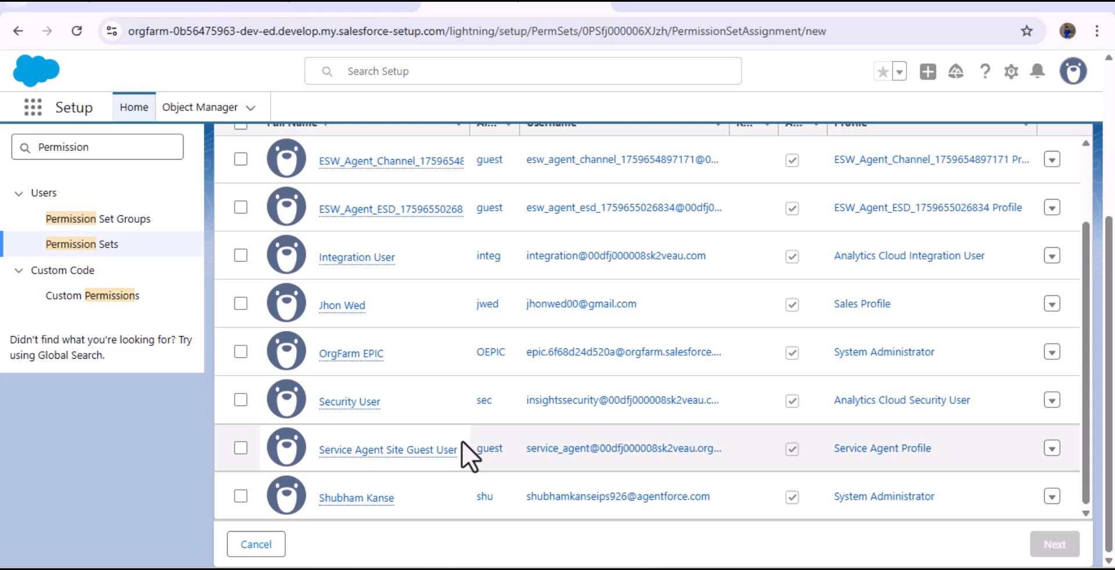
{"action": "scroll", "coordinate": [462, 441], "scroll_direction": "up", "scroll_amount": 2}
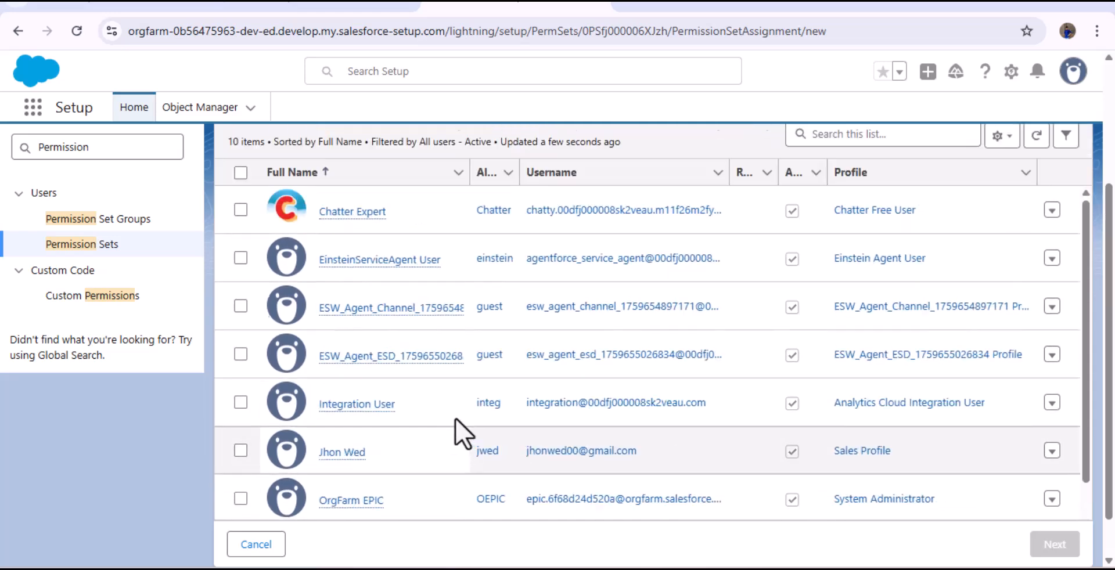
{"action": "scroll", "coordinate": [456, 440], "scroll_direction": "up", "scroll_amount": 4}
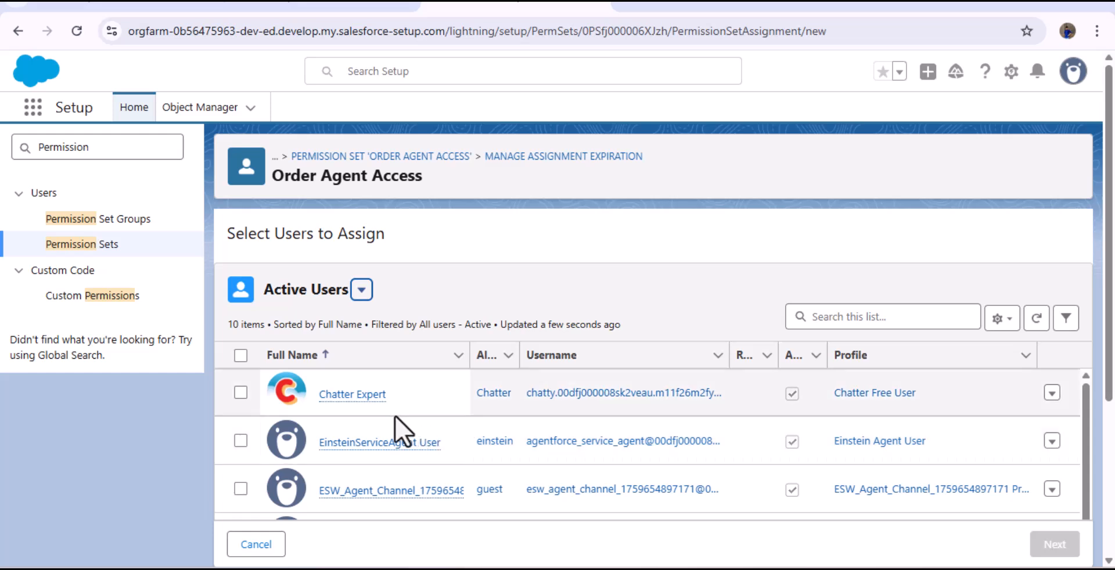
{"action": "scroll", "coordinate": [394, 416], "scroll_direction": "down", "scroll_amount": 2}
{"action": "scroll", "coordinate": [328, 378], "scroll_direction": "down", "scroll_amount": 4}
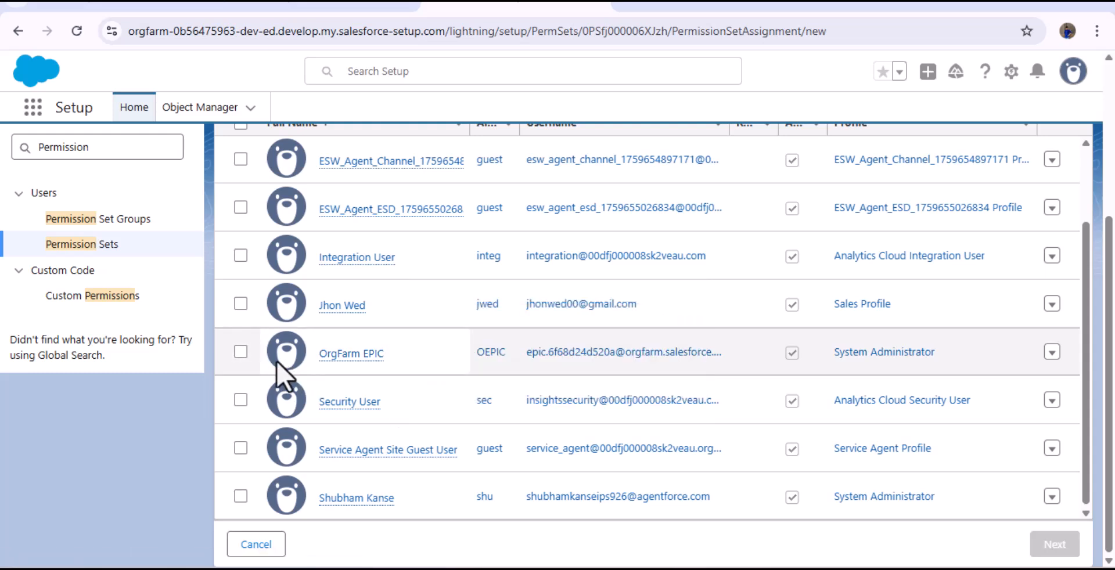
{"action": "left_click", "coordinate": [241, 352]}
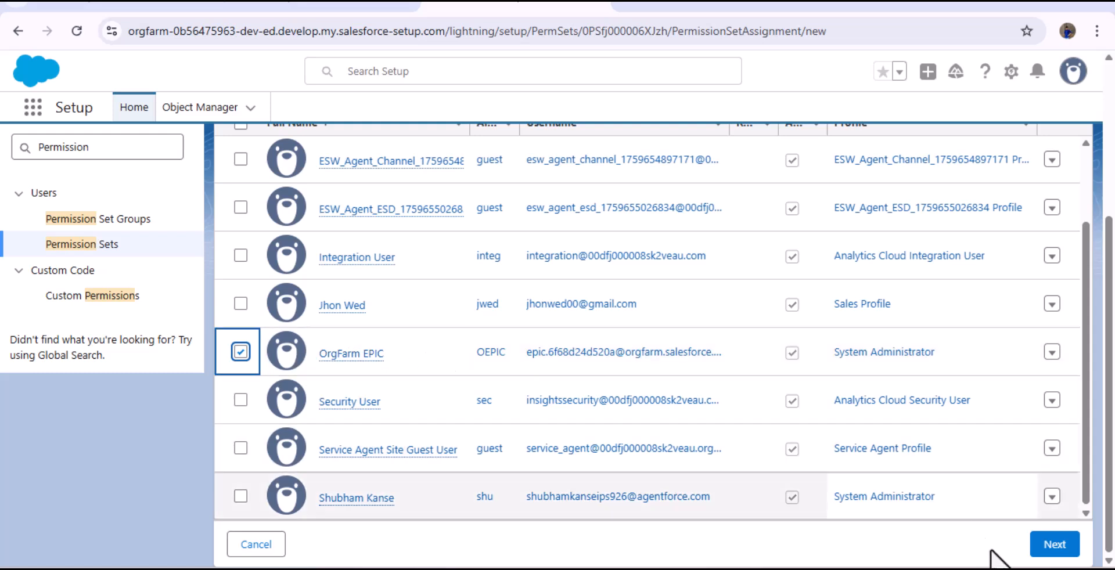
{"action": "left_click", "coordinate": [1047, 552]}
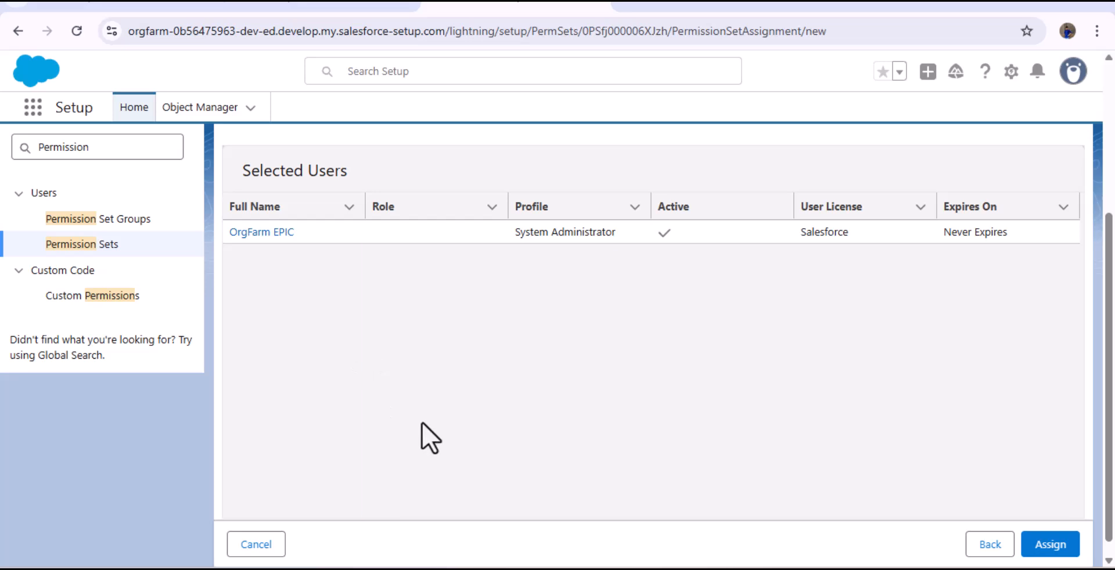
{"action": "left_click", "coordinate": [1063, 550]}
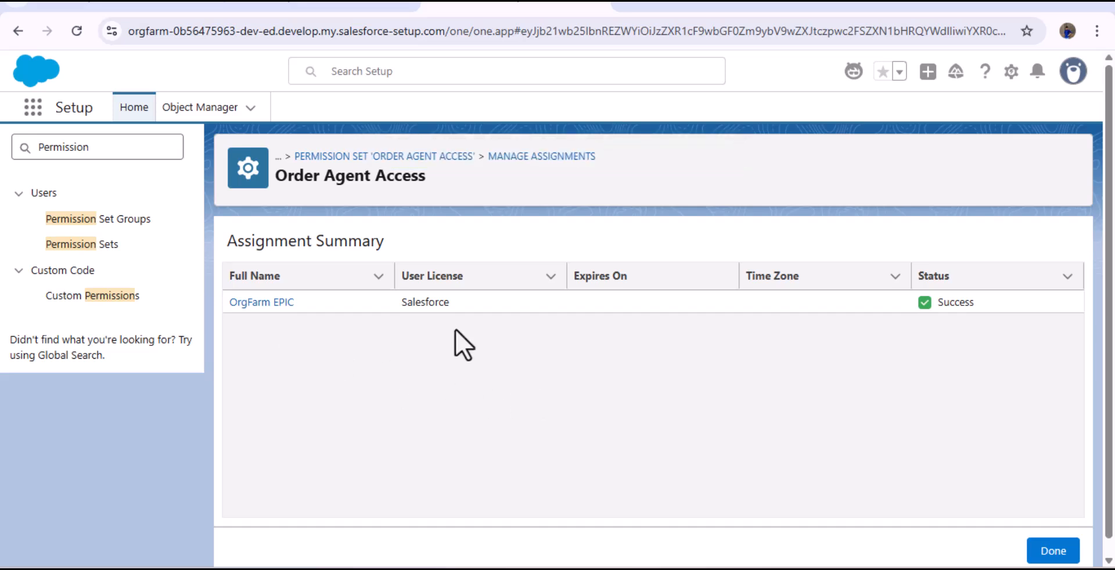
{"action": "left_click", "coordinate": [1053, 550]}
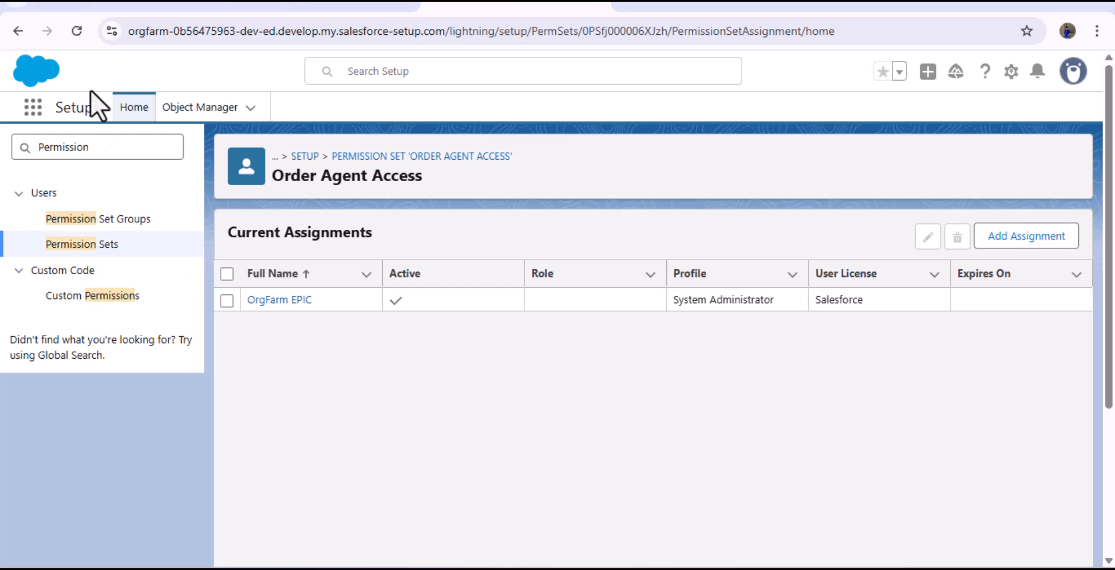
{"action": "left_click", "coordinate": [76, 32]}
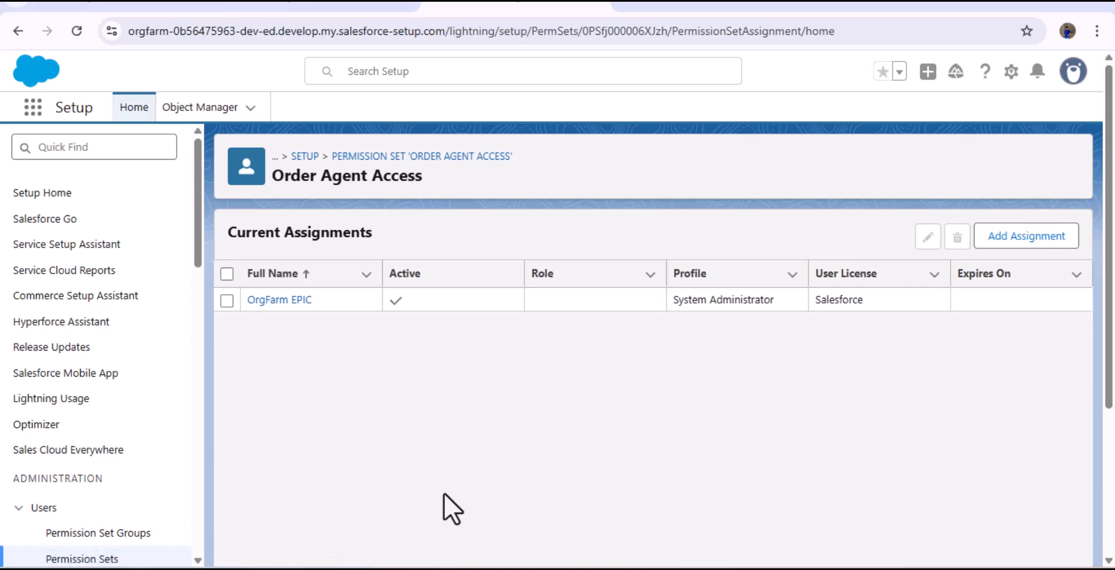
In the incognito session logged in as OrgFarm EPIC, reload the page and check which agents the Agentforce chat offers.
{"action": "key", "text": "alt+Tab"}
{"action": "key", "text": "alt+Tab"}
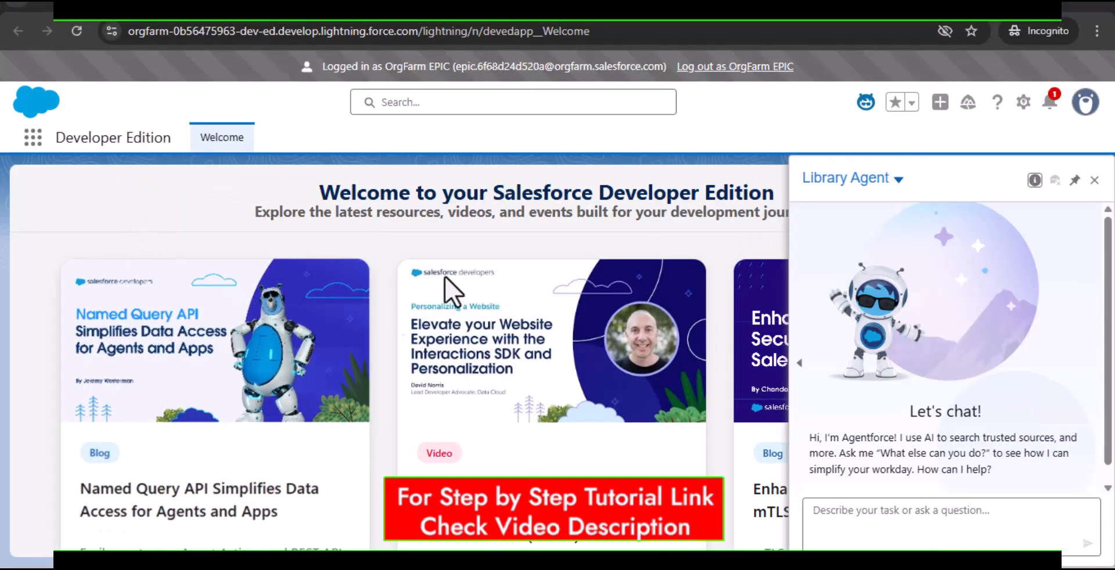
{"action": "left_click", "coordinate": [896, 180]}
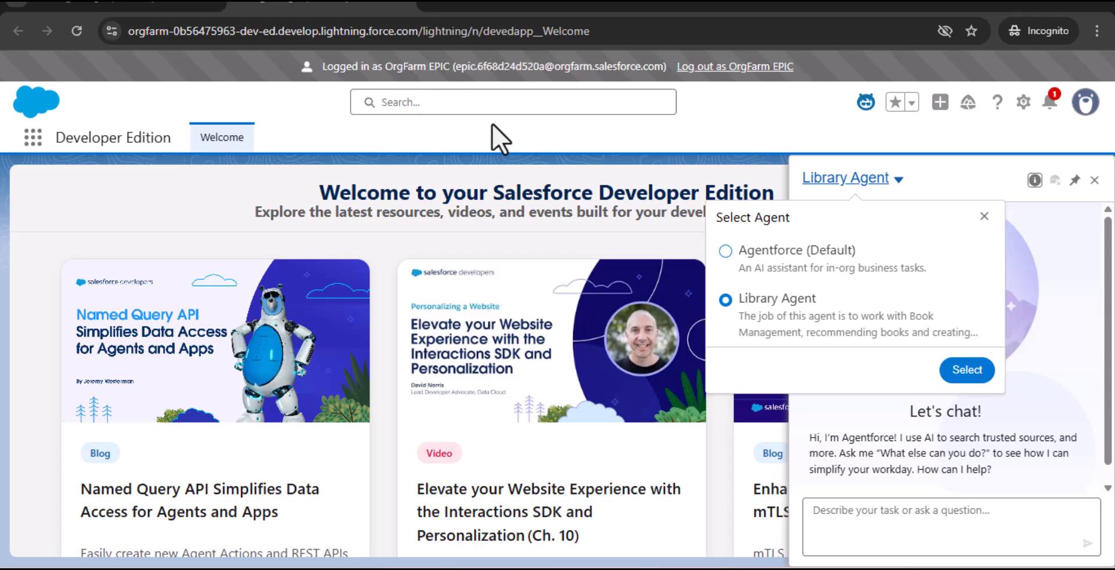
{"action": "left_click", "coordinate": [81, 29]}
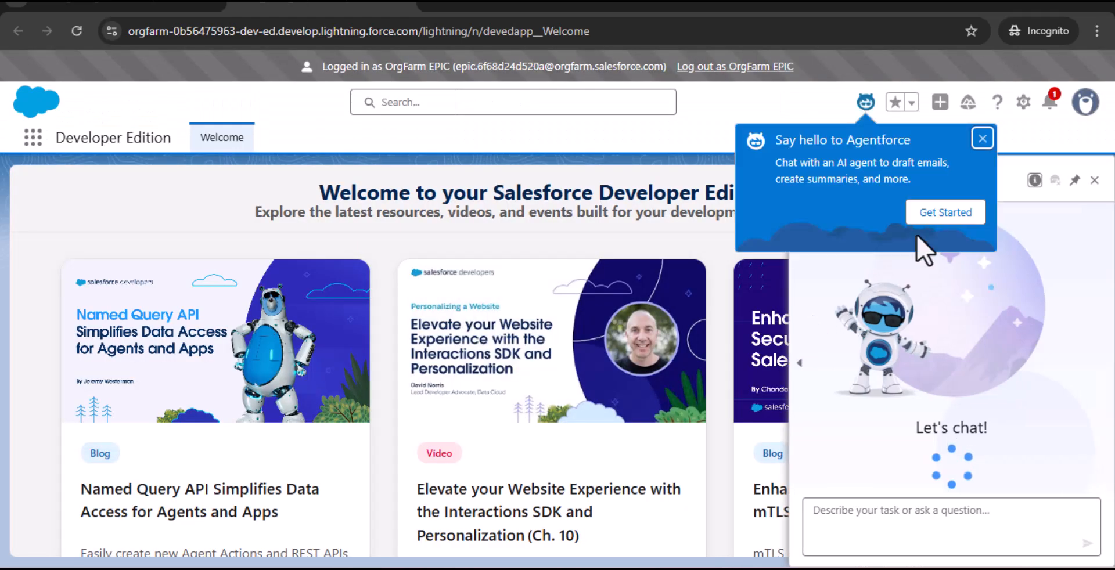
{"action": "left_click", "coordinate": [971, 145]}
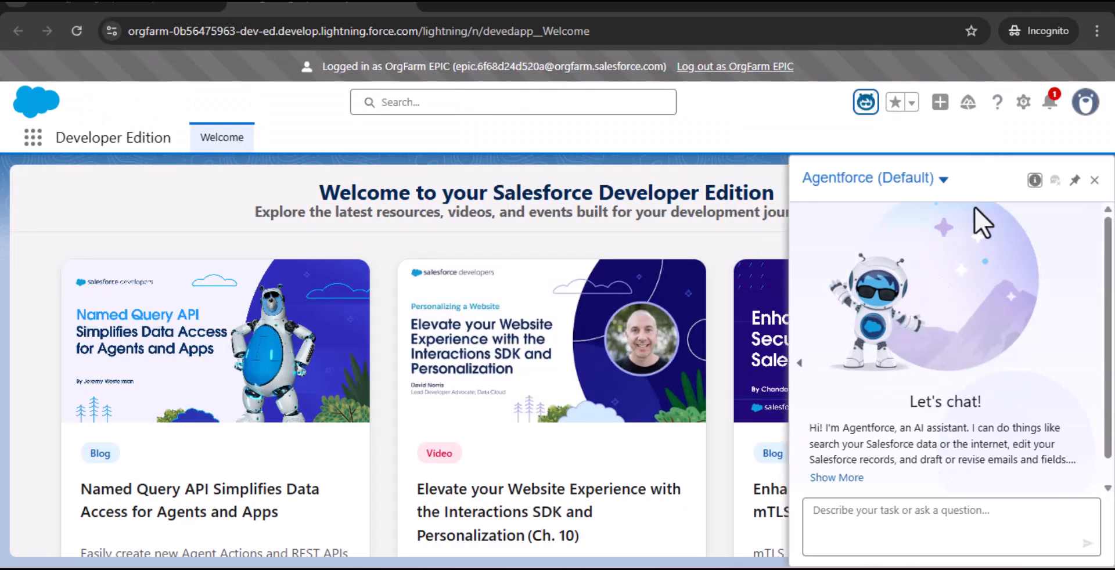
{"action": "left_click", "coordinate": [942, 180]}
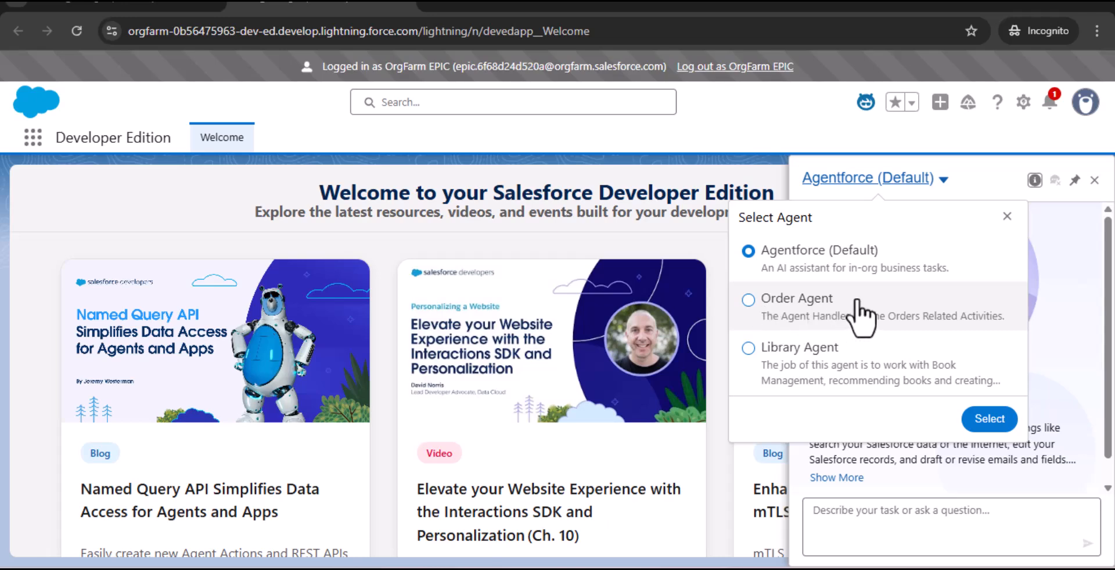
Return to the administrator's own Sales home page, reload it and check which agents the Agentforce chat offers there.
{"action": "key", "text": "alt+Tab"}
{"action": "key", "text": "alt+Tab"}
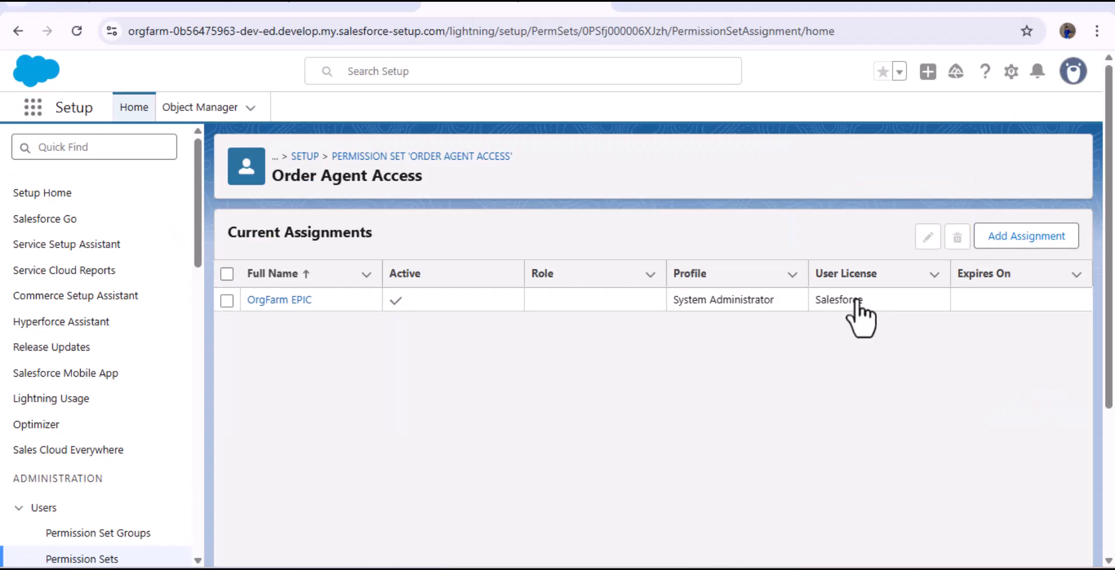
{"action": "left_click", "coordinate": [232, 7]}
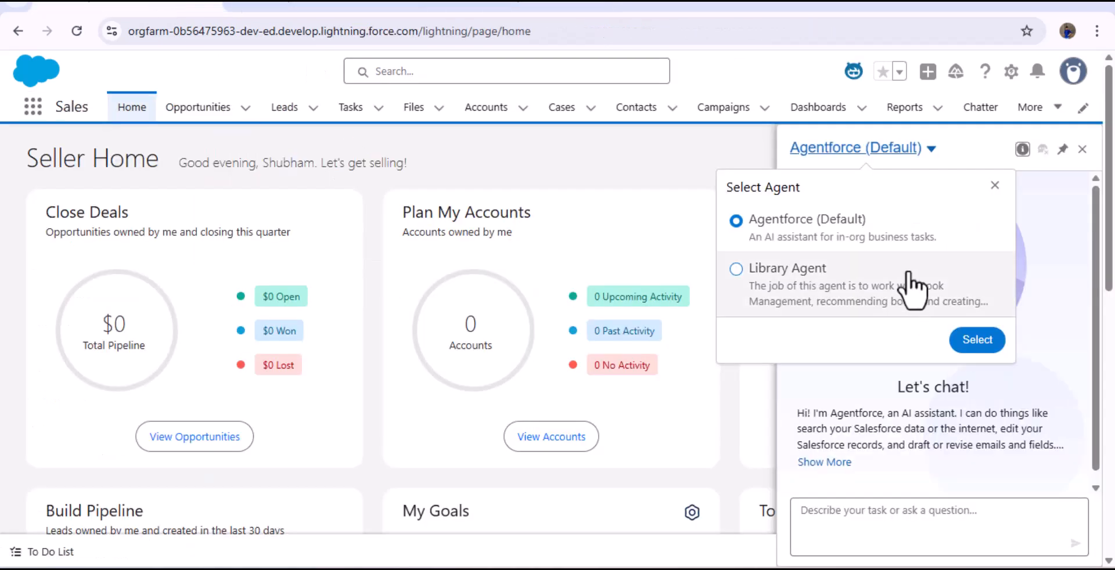
{"action": "left_click", "coordinate": [77, 32]}
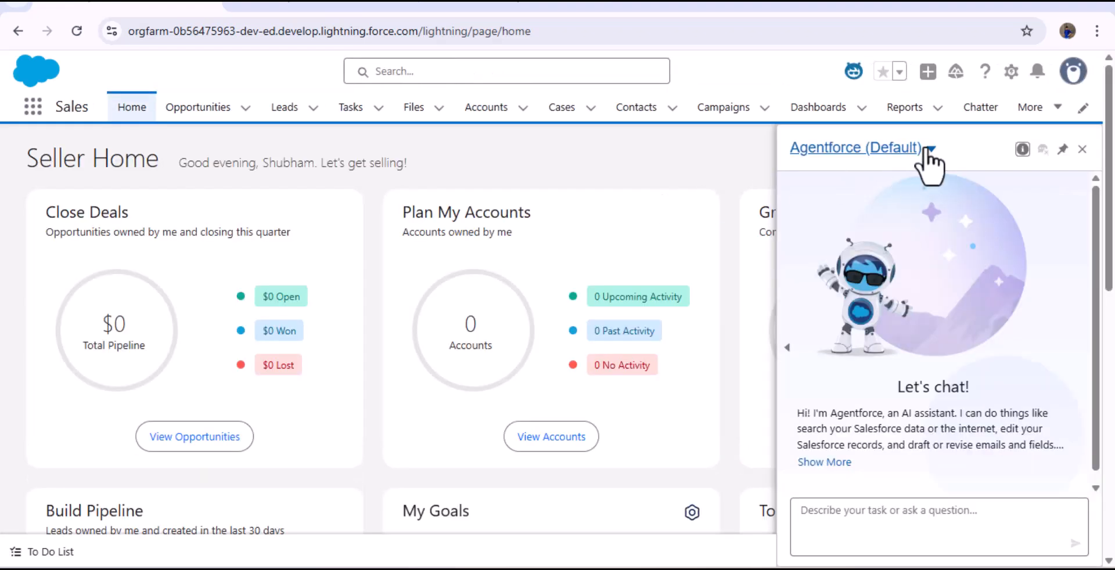
{"action": "left_click", "coordinate": [930, 150]}
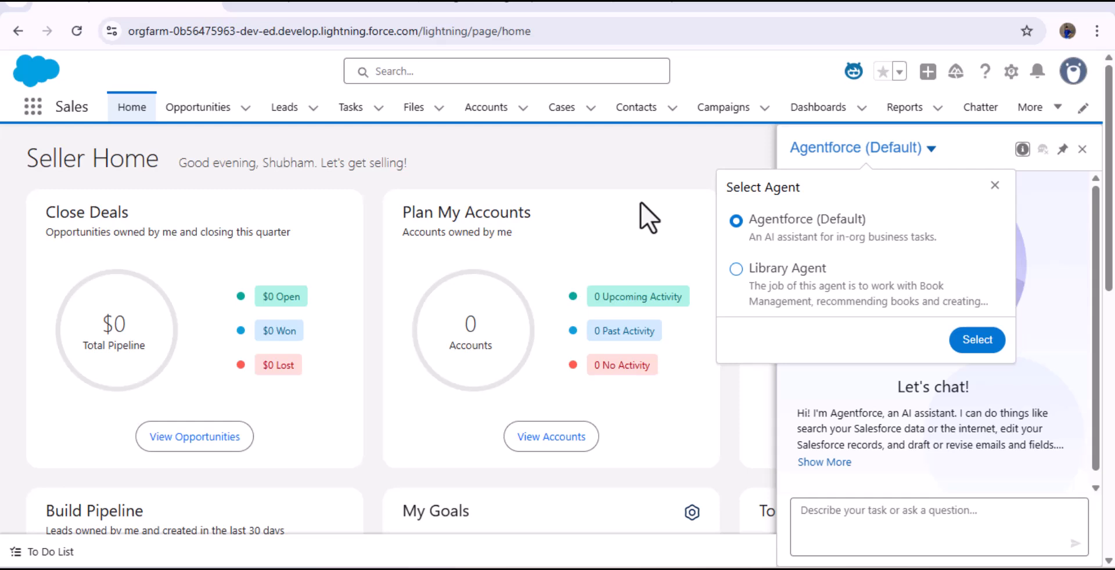
In Setup, find the Agentforce Agents page and open the details of the Order Agent.
{"action": "key", "text": "ctrl+Tab"}
{"action": "left_click", "coordinate": [108, 147]}
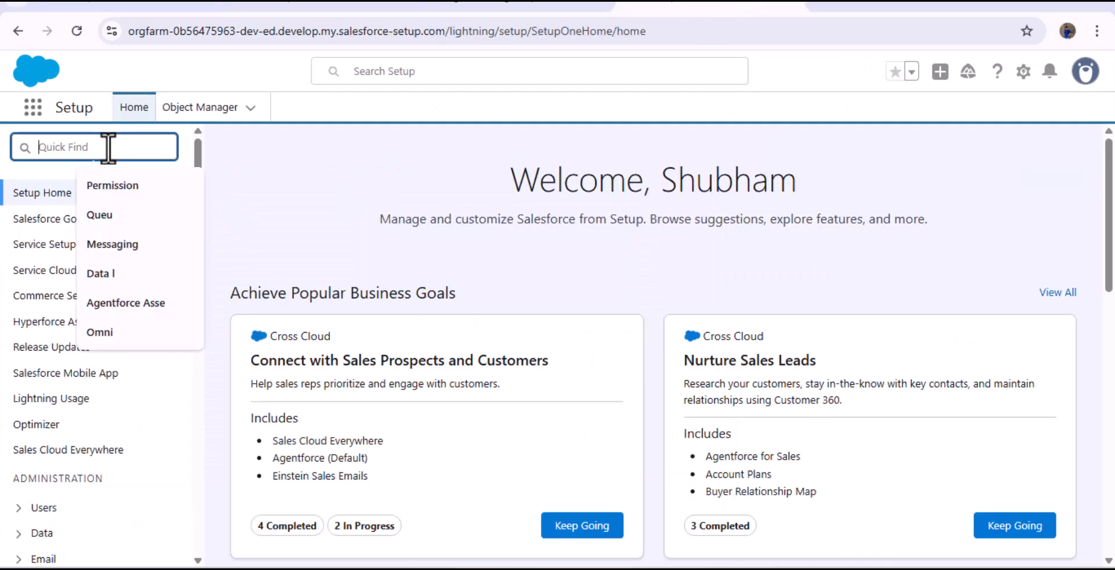
{"action": "type", "text": "Age"}
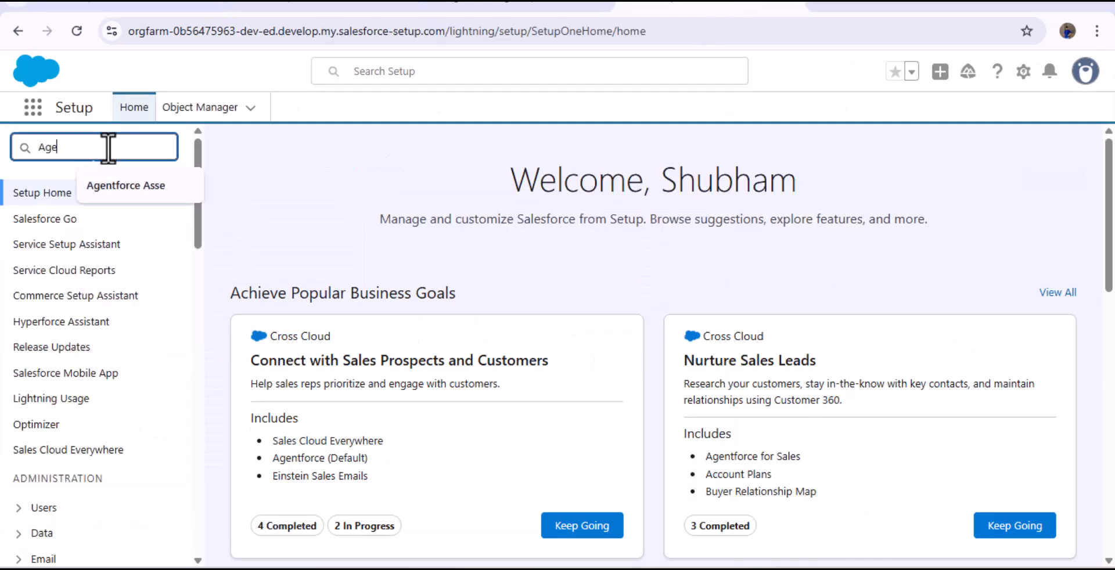
{"action": "type", "text": "ntforce age"}
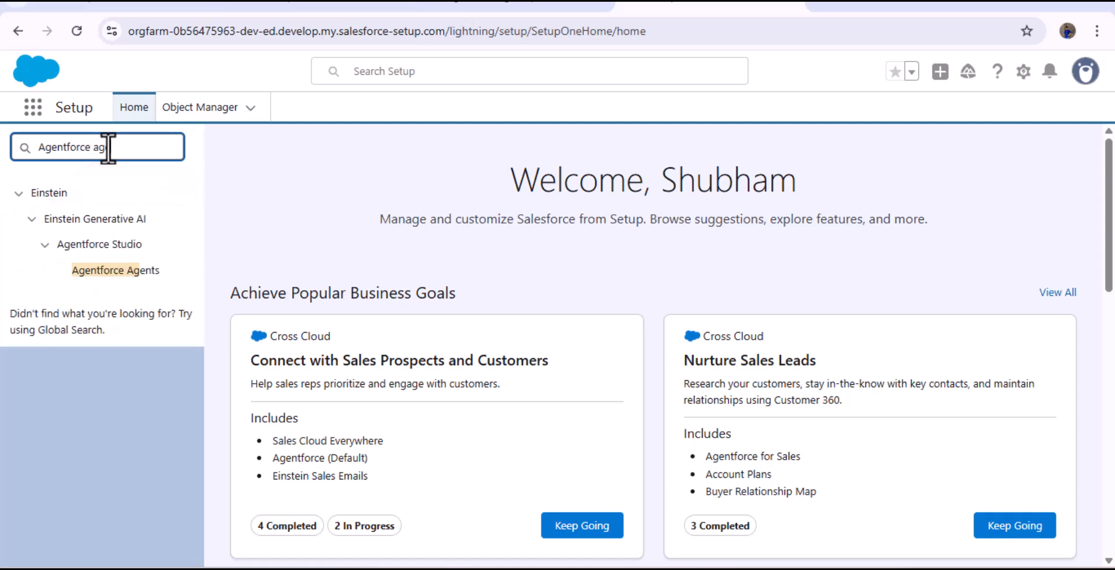
{"action": "left_click", "coordinate": [84, 271]}
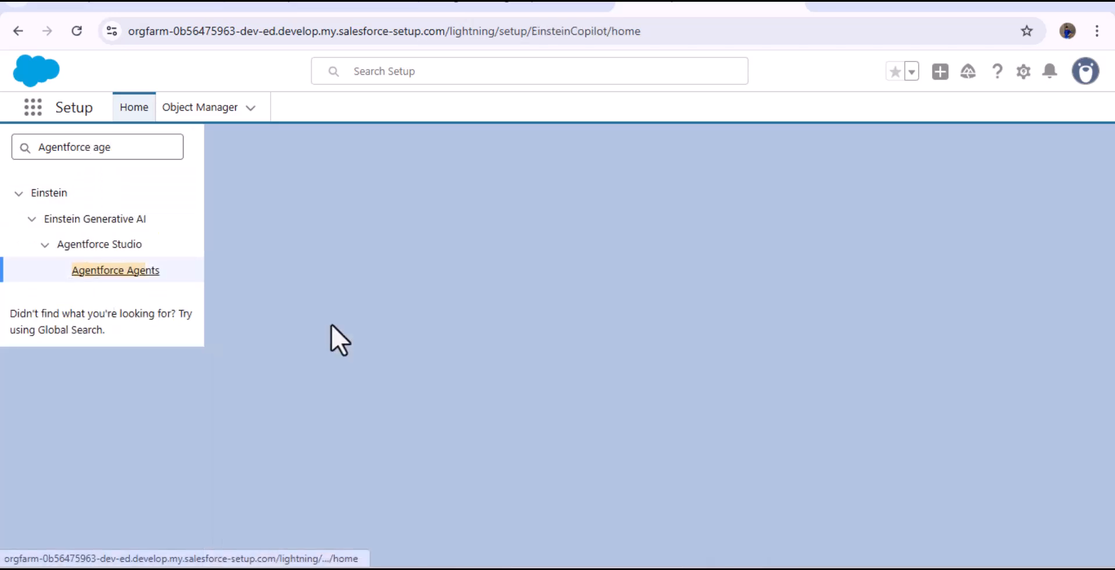
{"action": "scroll", "coordinate": [493, 397], "scroll_direction": "down", "scroll_amount": 8}
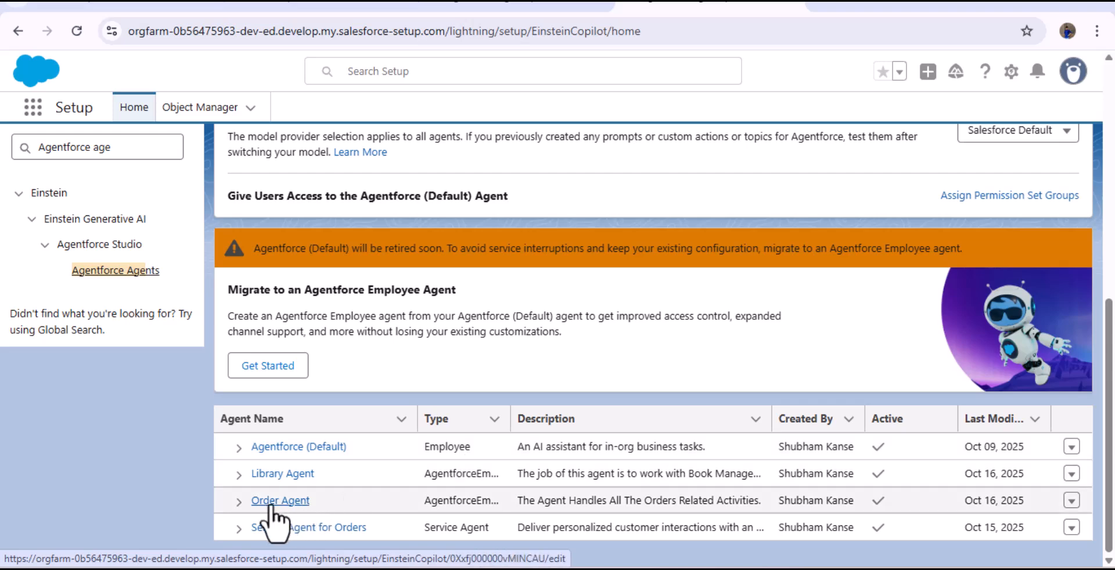
{"action": "left_click", "coordinate": [293, 503]}
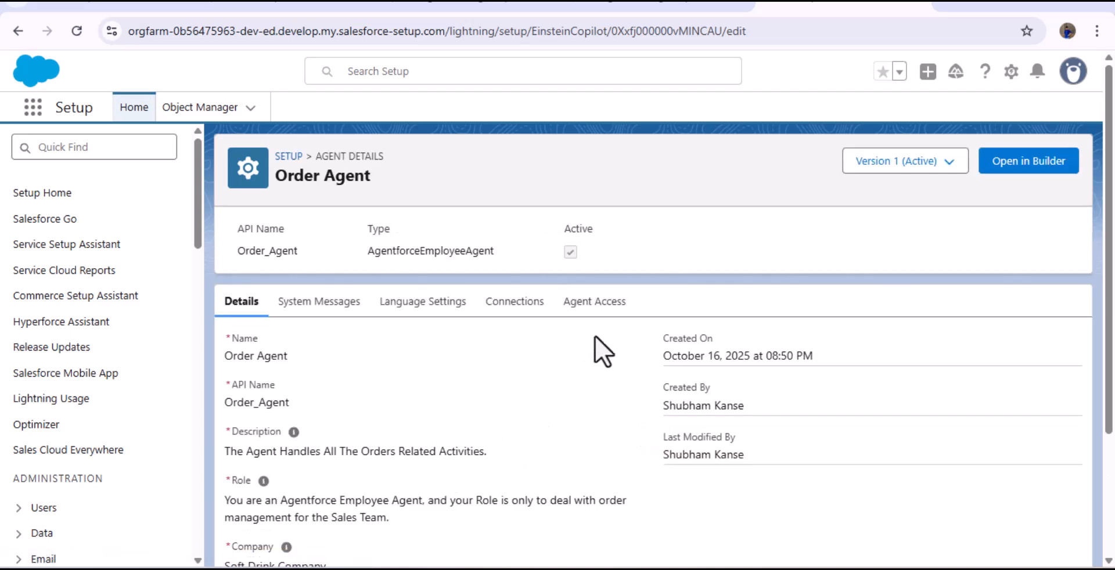
Check which profiles and which permission sets have agent access to the Order Agent.
{"action": "left_click", "coordinate": [589, 310]}
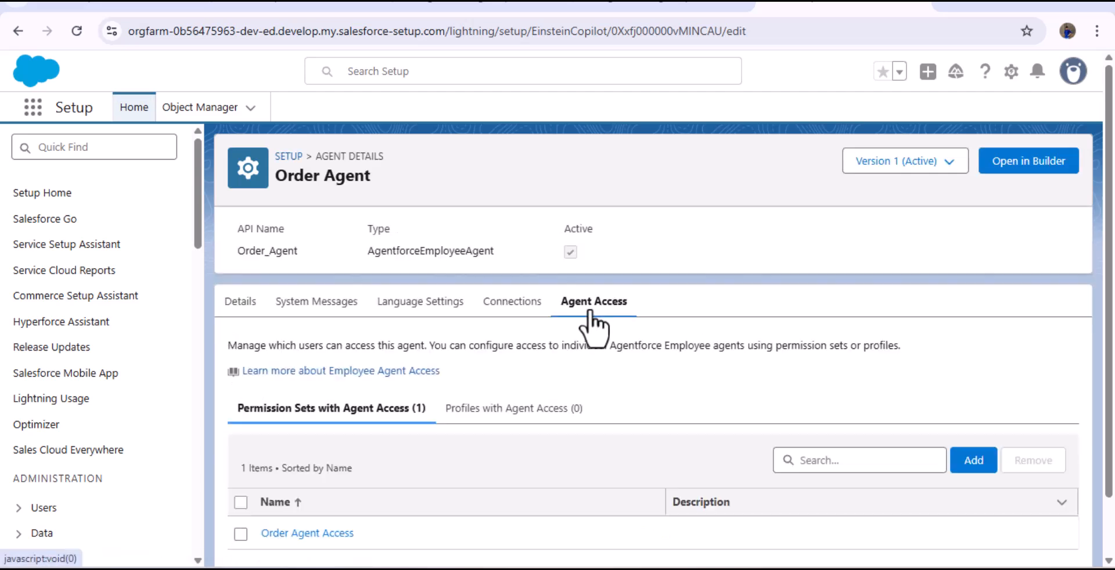
{"action": "left_click", "coordinate": [502, 414]}
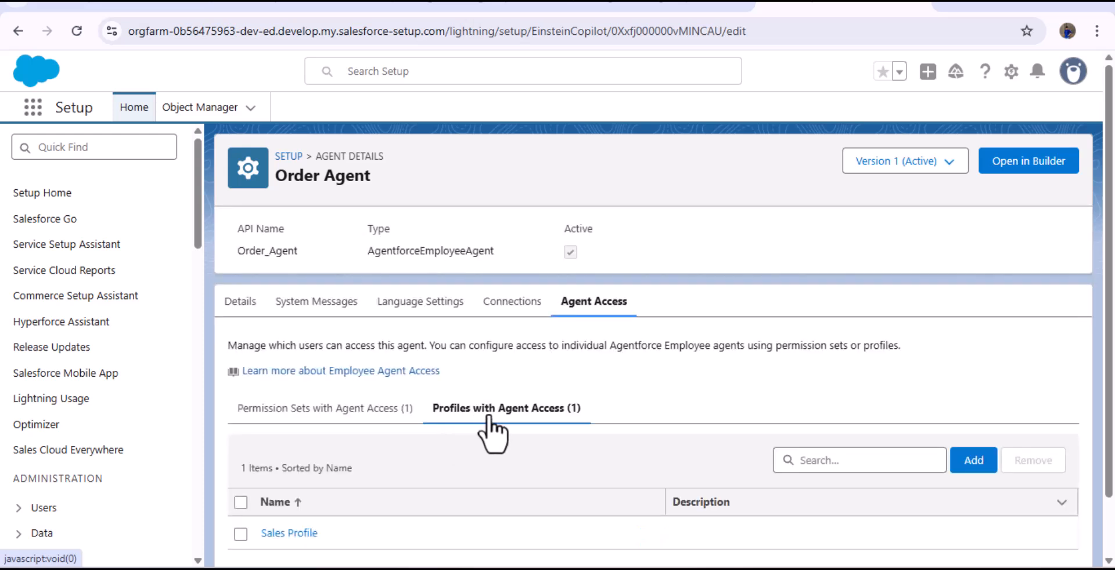
{"action": "scroll", "coordinate": [603, 430], "scroll_direction": "down", "scroll_amount": 1}
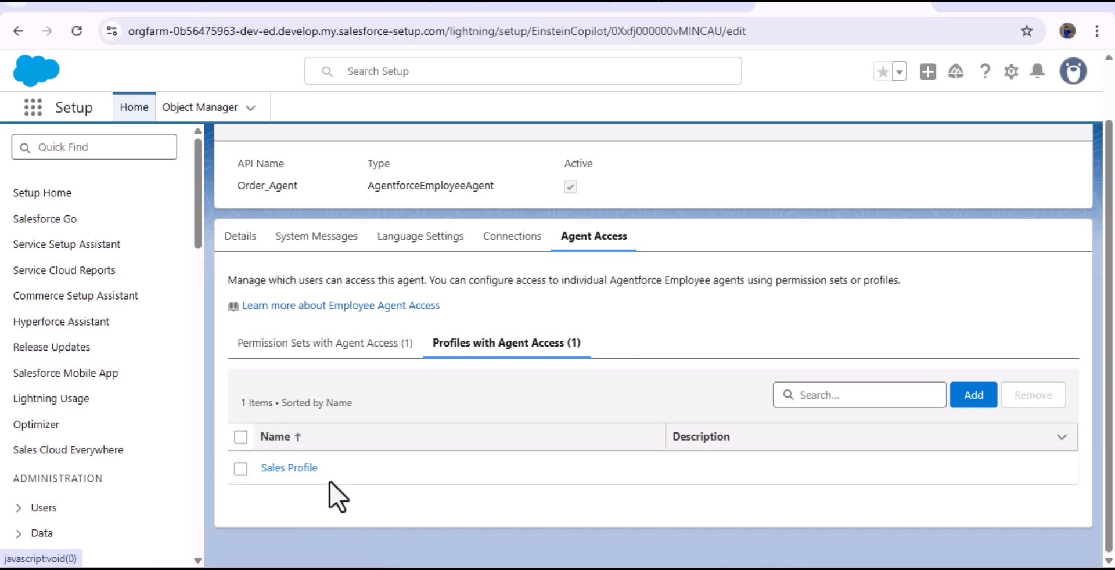
{"action": "scroll", "coordinate": [500, 466], "scroll_direction": "up", "scroll_amount": 1}
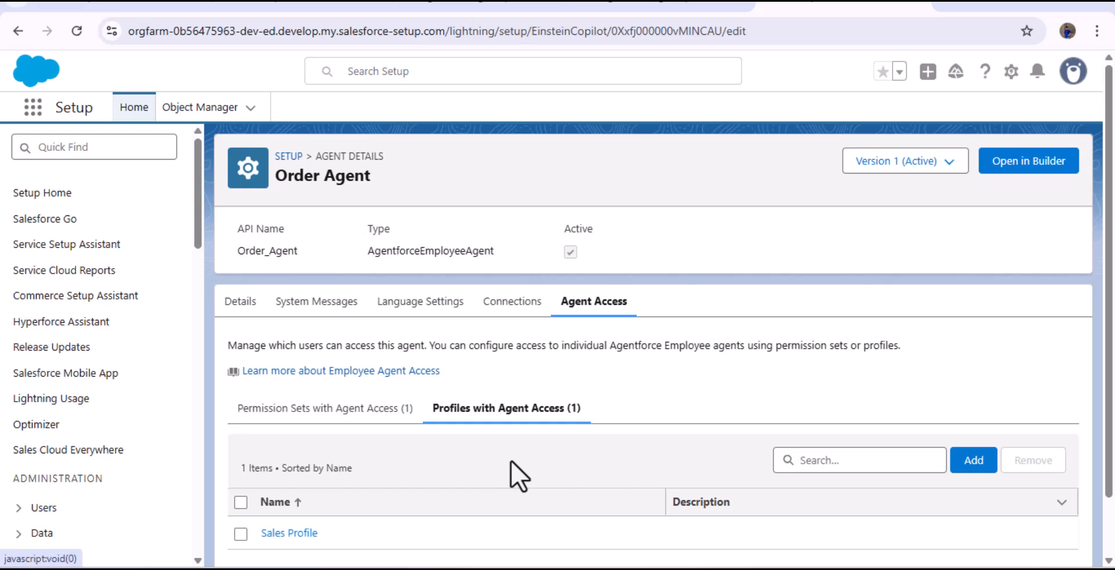
{"action": "left_click", "coordinate": [359, 409]}
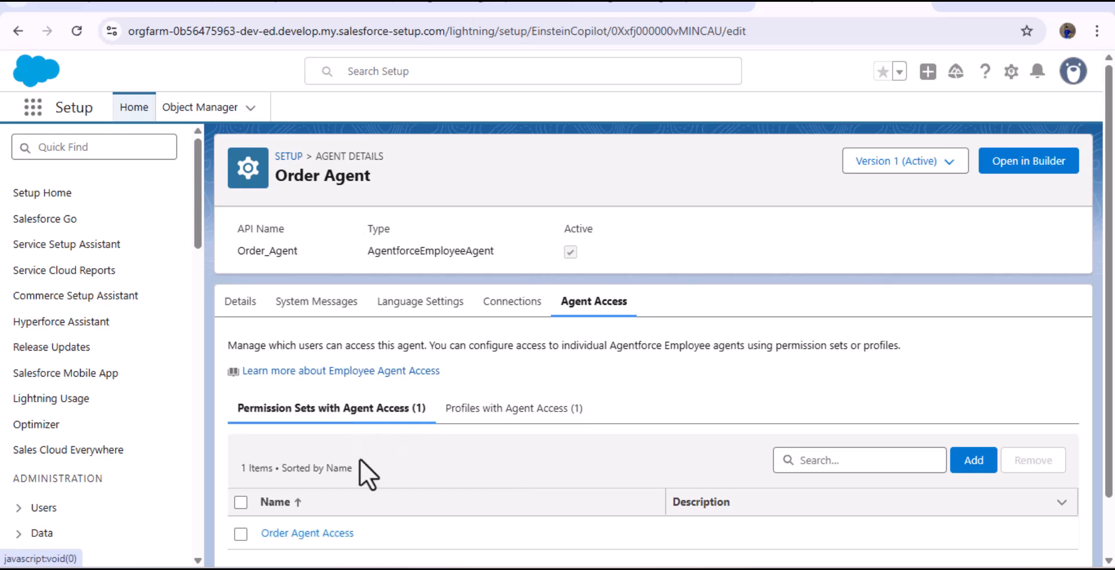